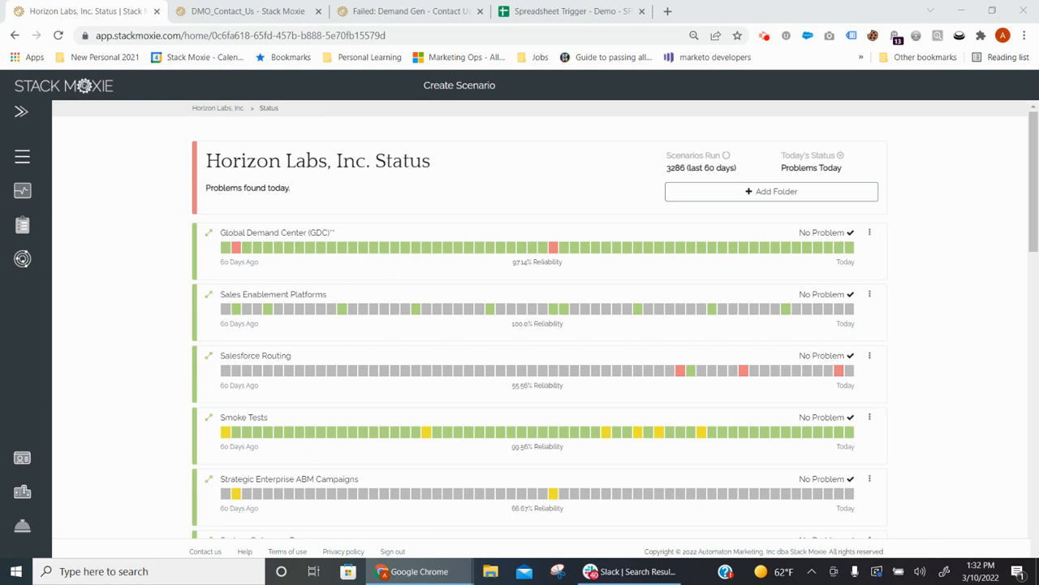
# Expand the Global Demand Center (GDC) folder, and open the Connections page to look through the list of connected platforms
pyautogui.click(264, 234)
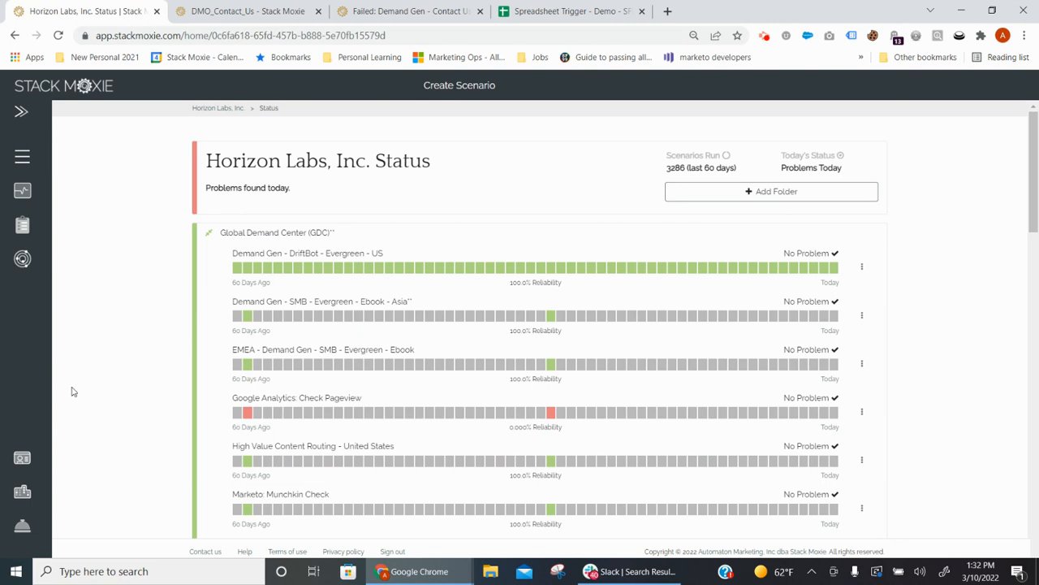
pyautogui.moveTo(37, 495)
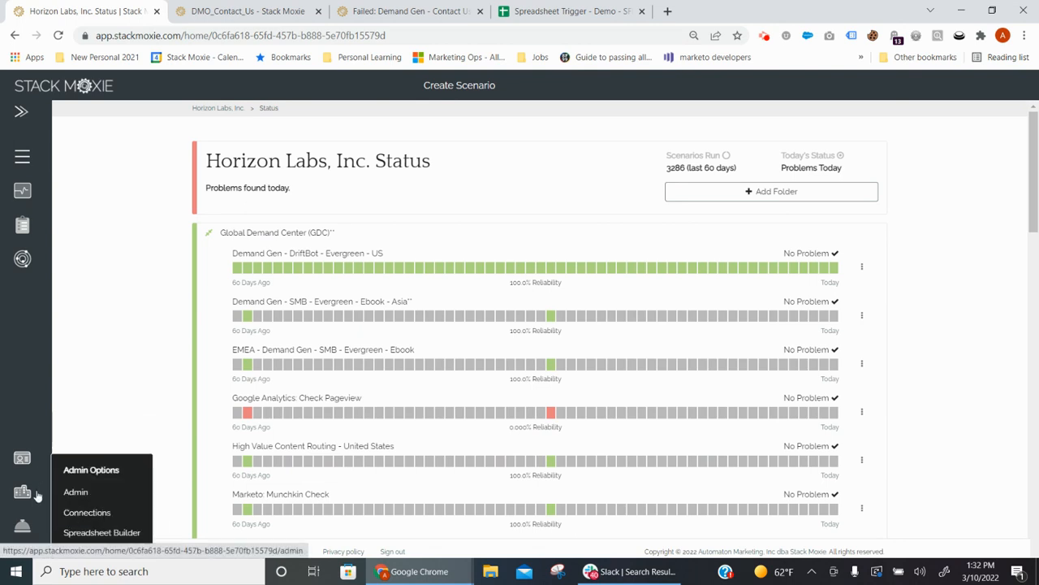
pyautogui.click(85, 512)
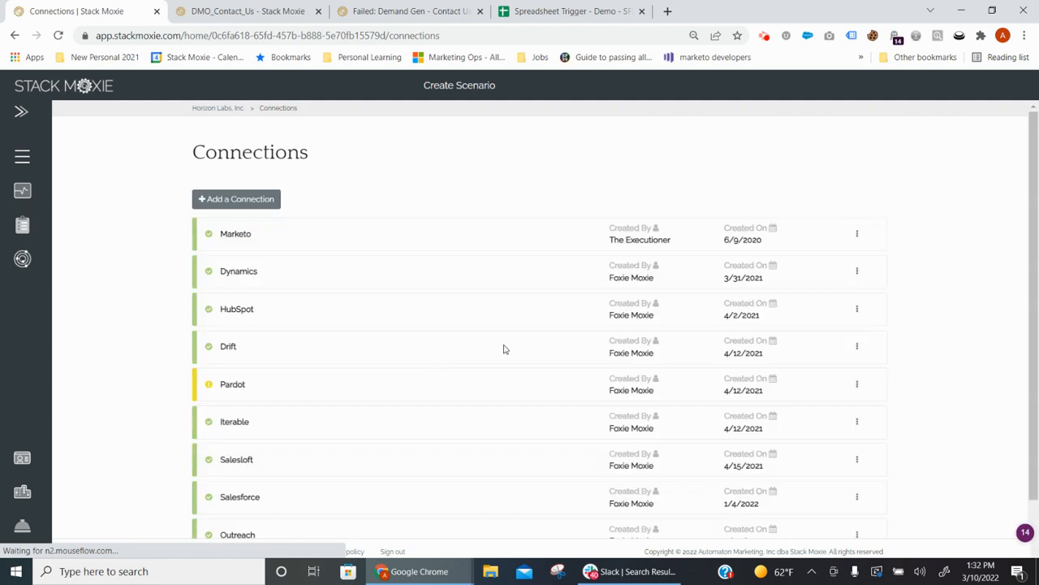
pyautogui.scroll(-2, 488, 363)
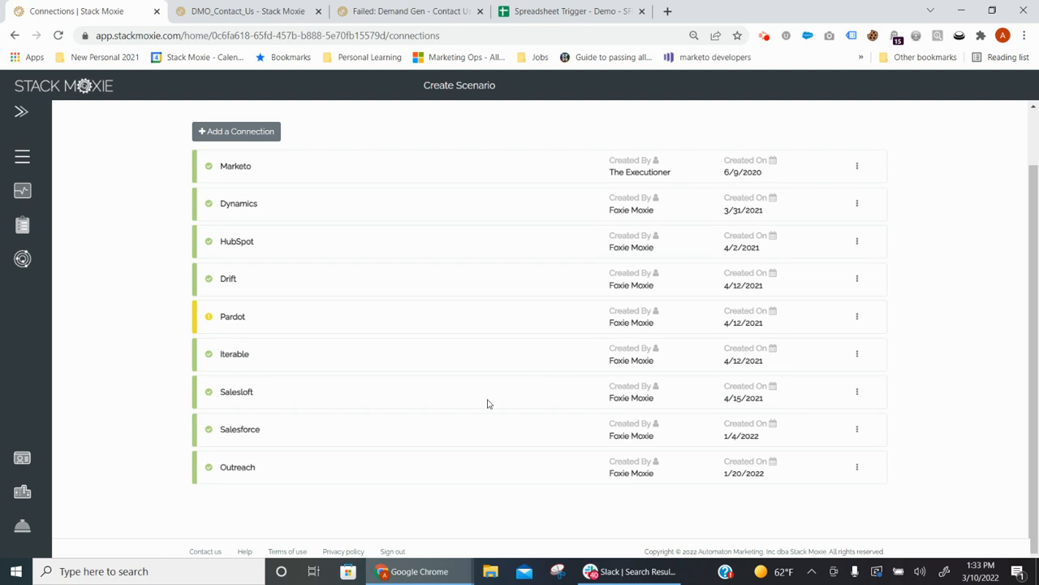
# On the Contact Us page, fill in the contact's name, email, company and country from the saved autofill details
pyautogui.click(248, 9)
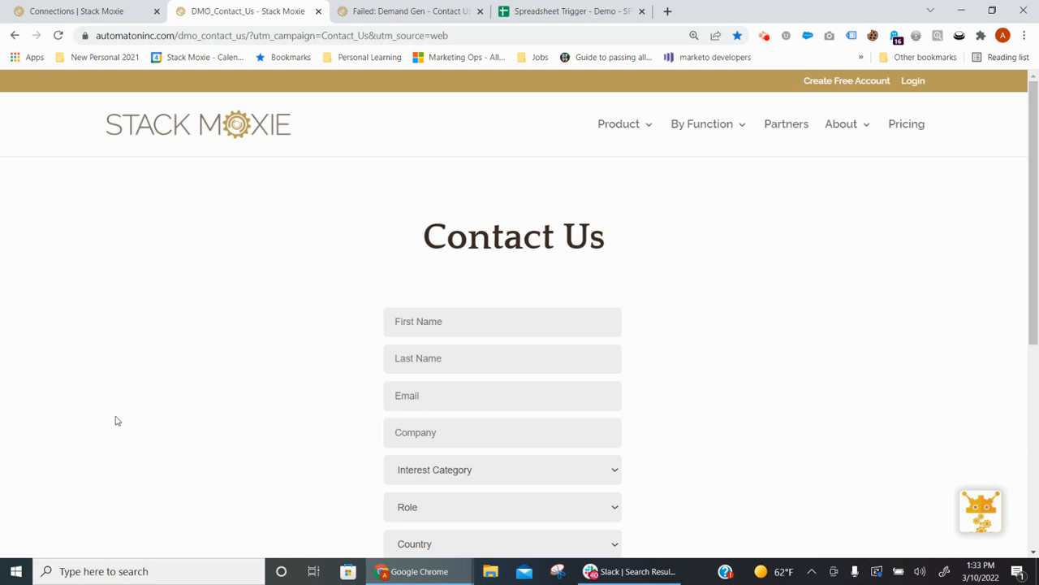
pyautogui.scroll(-1, 155, 365)
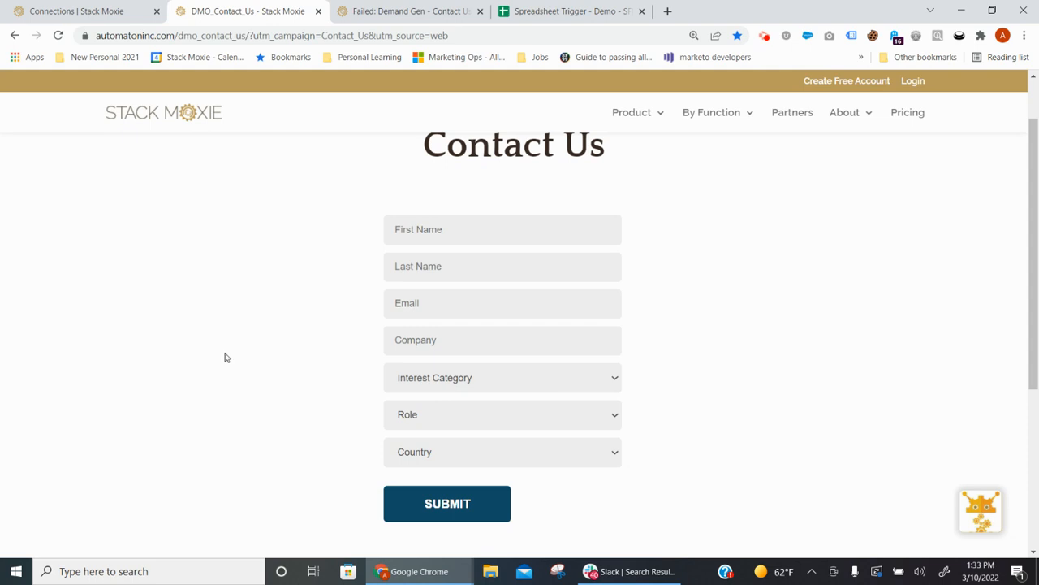
pyautogui.click(431, 231)
pyautogui.click(434, 261)
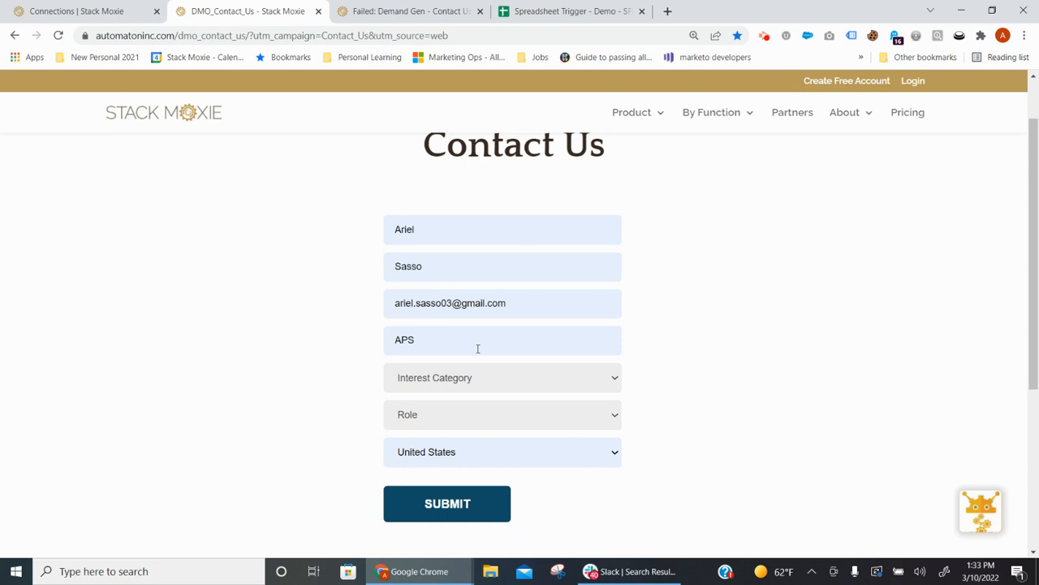
pyautogui.scroll(-1, 477, 349)
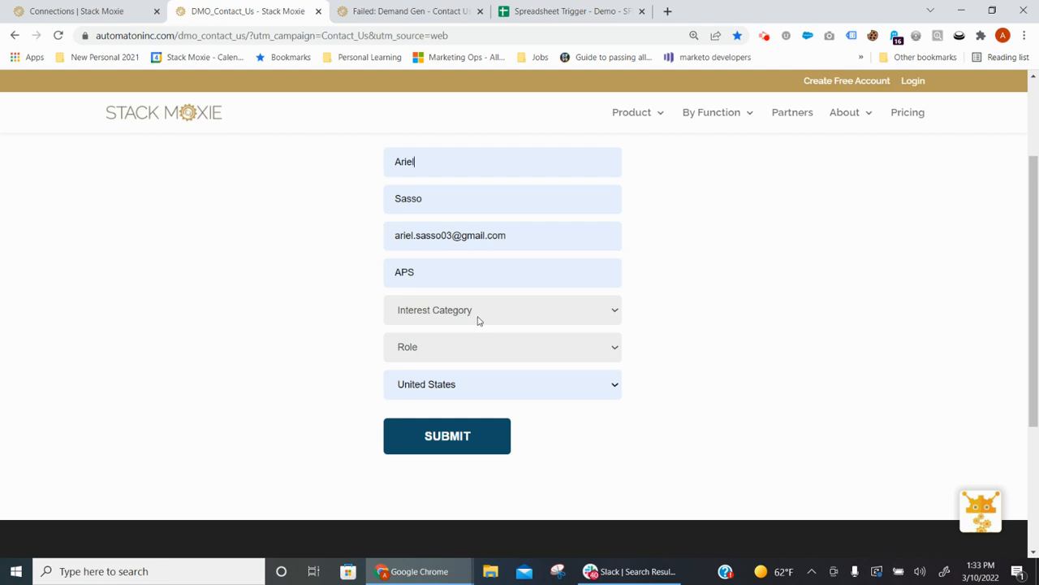
# Choose an interest category and a role in the Contact Us form, and submit it
pyautogui.click(479, 318)
pyautogui.click(479, 343)
pyautogui.click(479, 346)
pyautogui.click(424, 380)
pyautogui.click(459, 437)
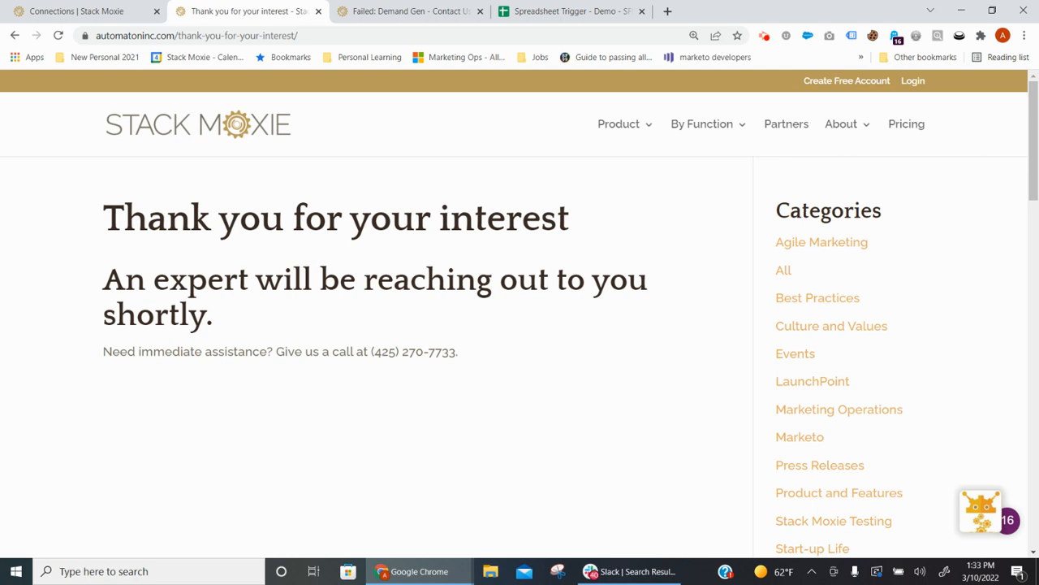
# Open the run log of the Demand Gen - Contact Us - By Id scenario and read through its test steps
pyautogui.click(416, 12)
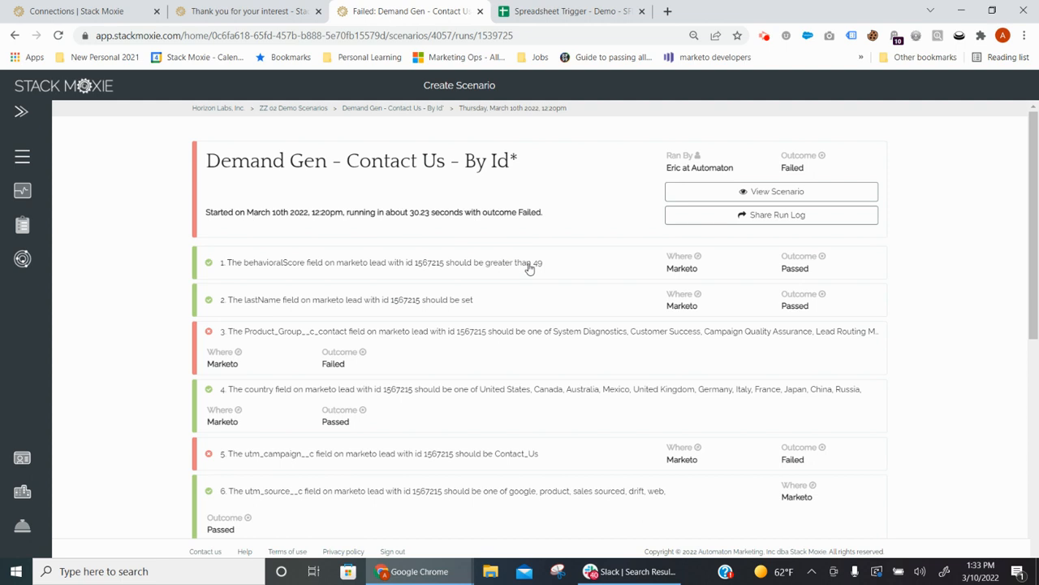
pyautogui.scroll(-1, 531, 305)
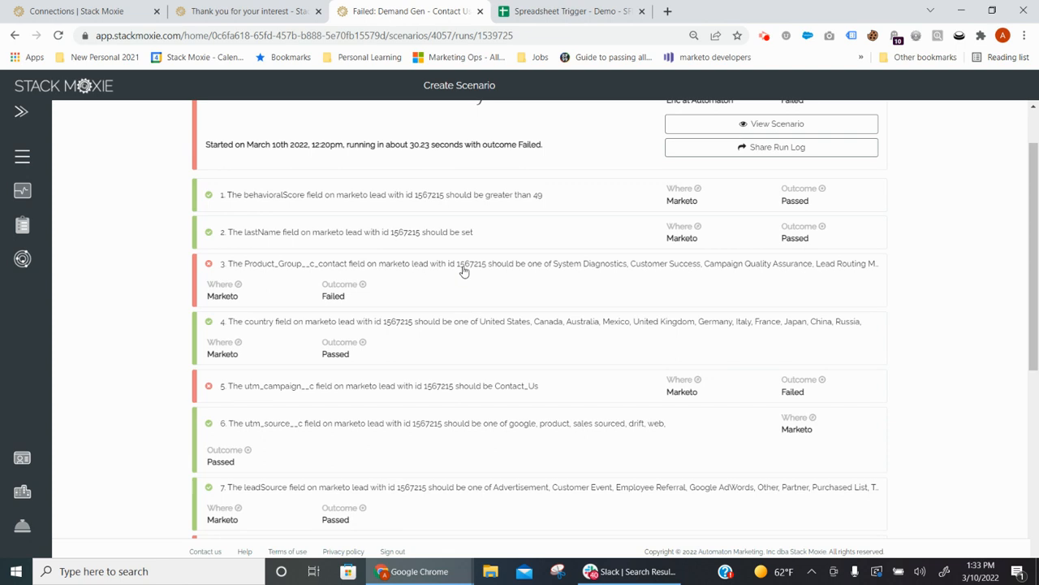
pyautogui.scroll(-1, 464, 272)
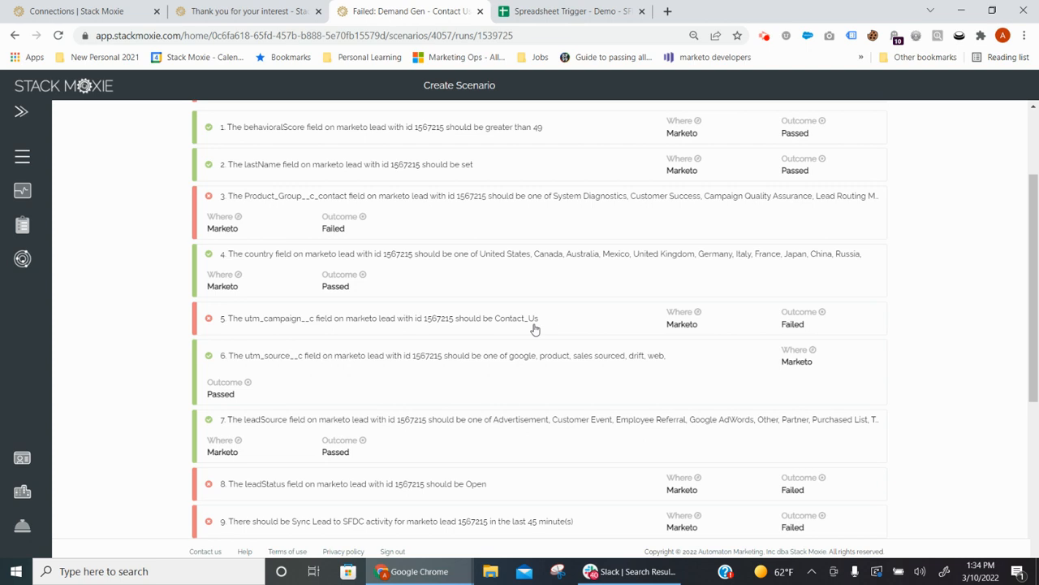
pyautogui.scroll(-2, 536, 326)
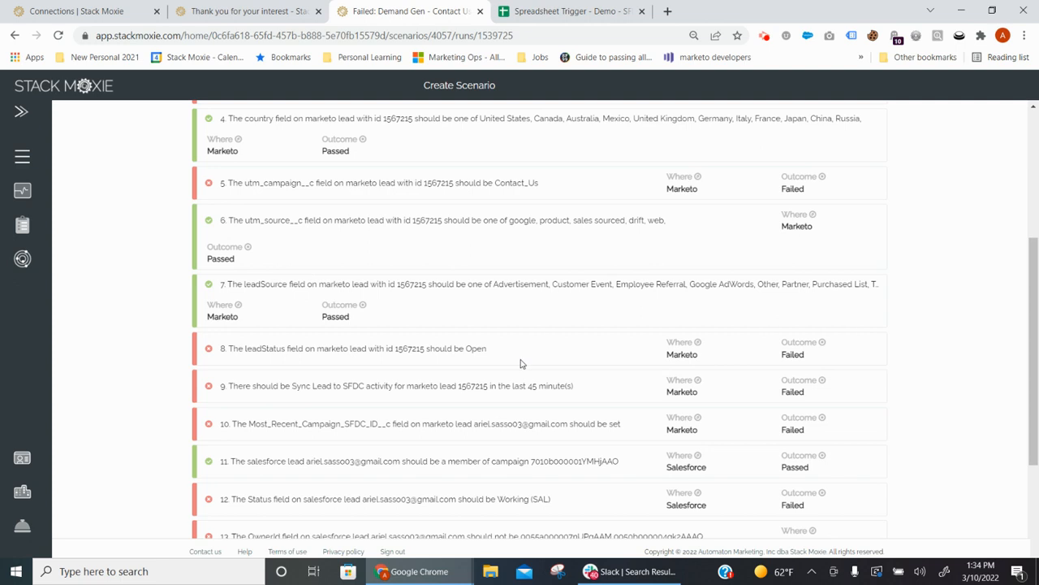
pyautogui.scroll(-1, 520, 357)
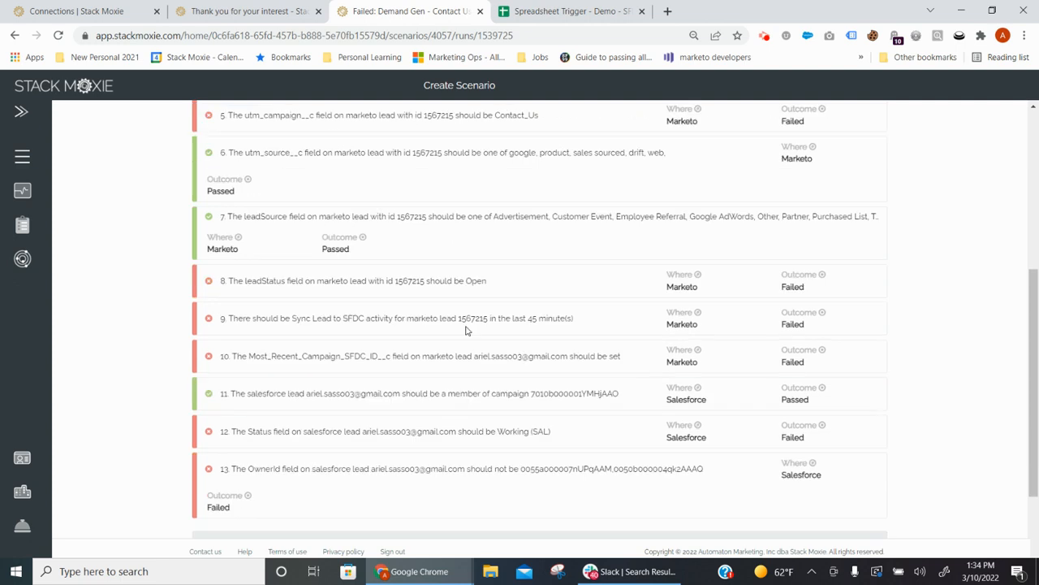
# Examine the failure details of the Sync Lead to SFDC activity check and the Salesforce lead Status check
pyautogui.click(467, 329)
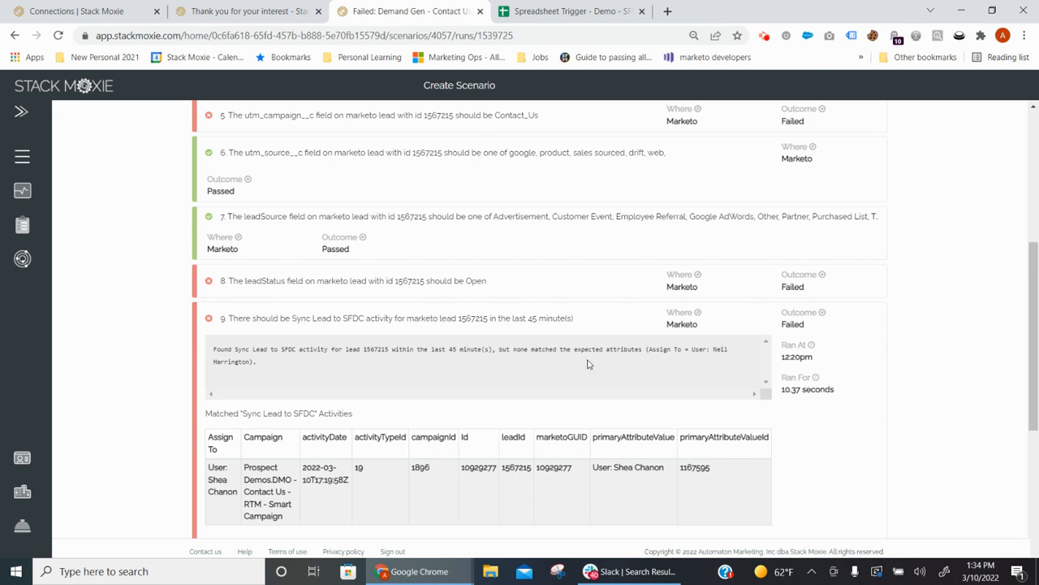
pyautogui.click(511, 324)
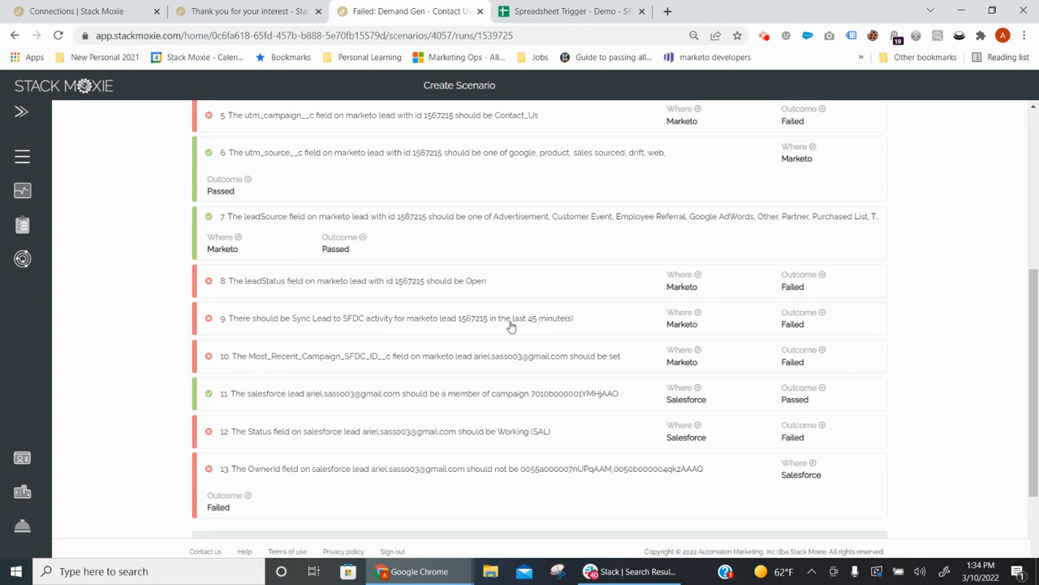
pyautogui.click(546, 436)
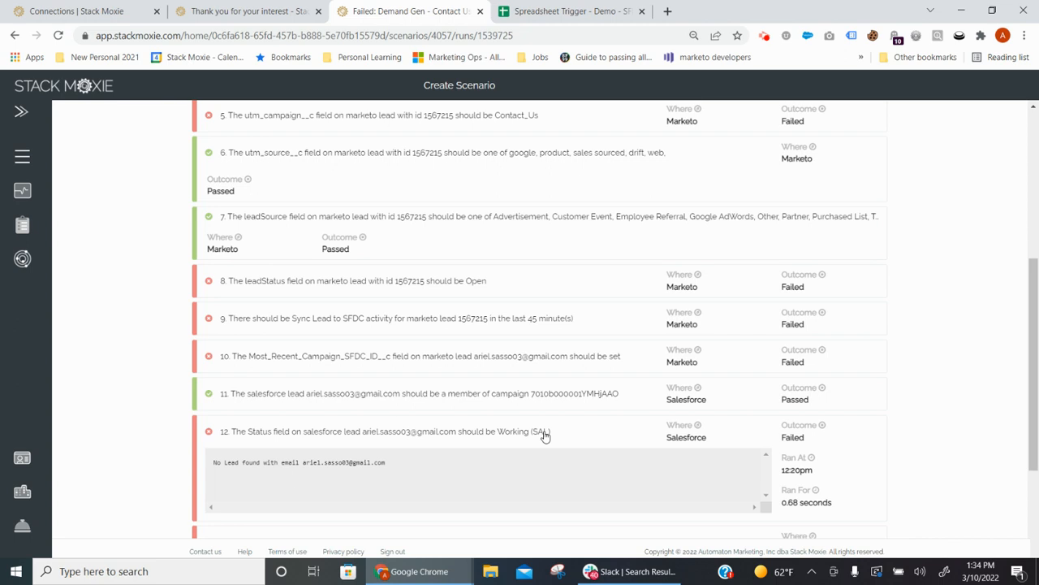
pyautogui.click(545, 436)
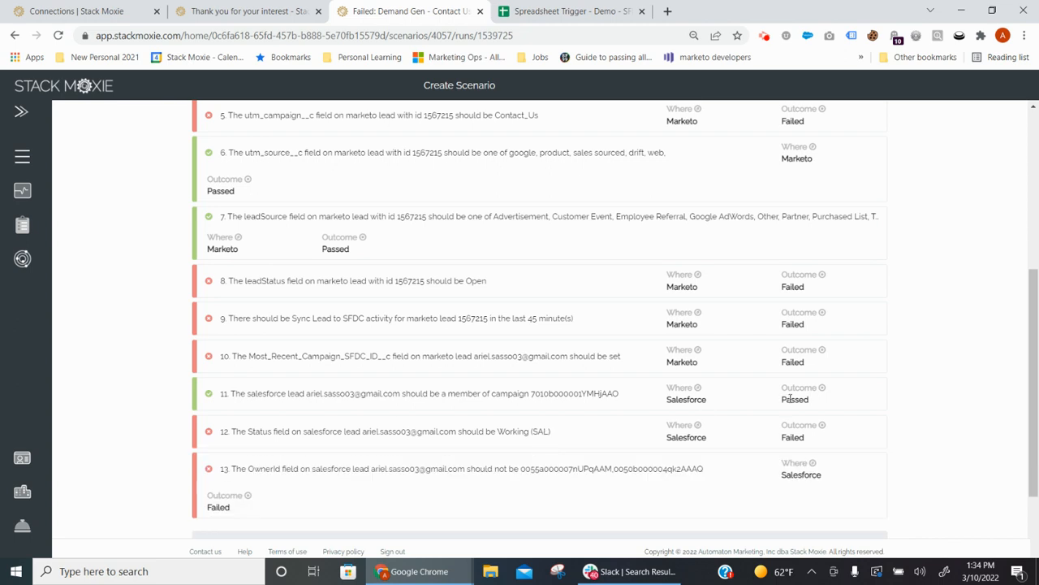
pyautogui.scroll(2, 789, 399)
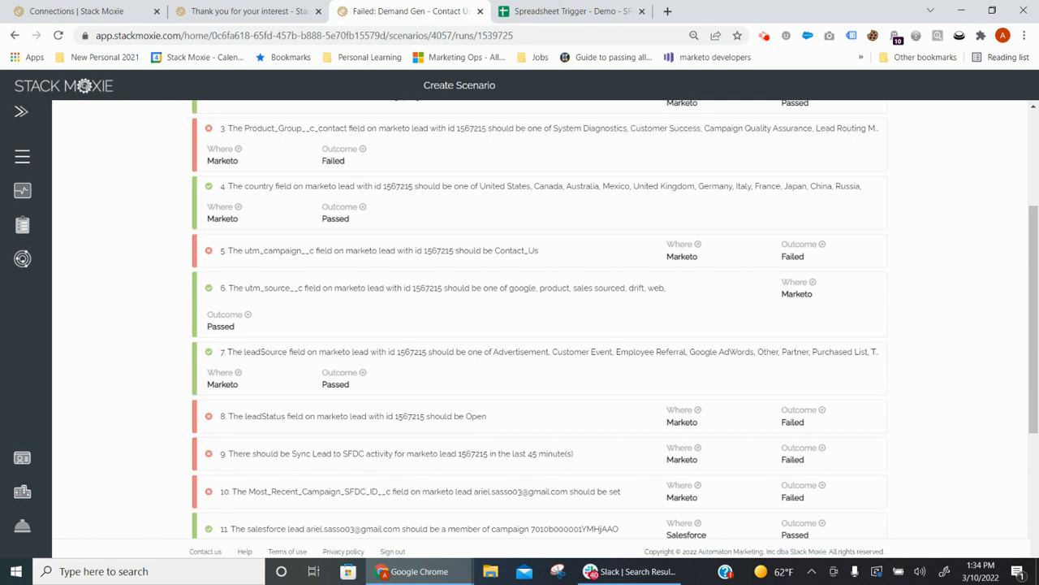
# In the Spreadsheet Trigger - Demo - SFDC sheet, clear the Routing - Australia row's runLog link and untick its column F checkbox
pyautogui.click(571, 11)
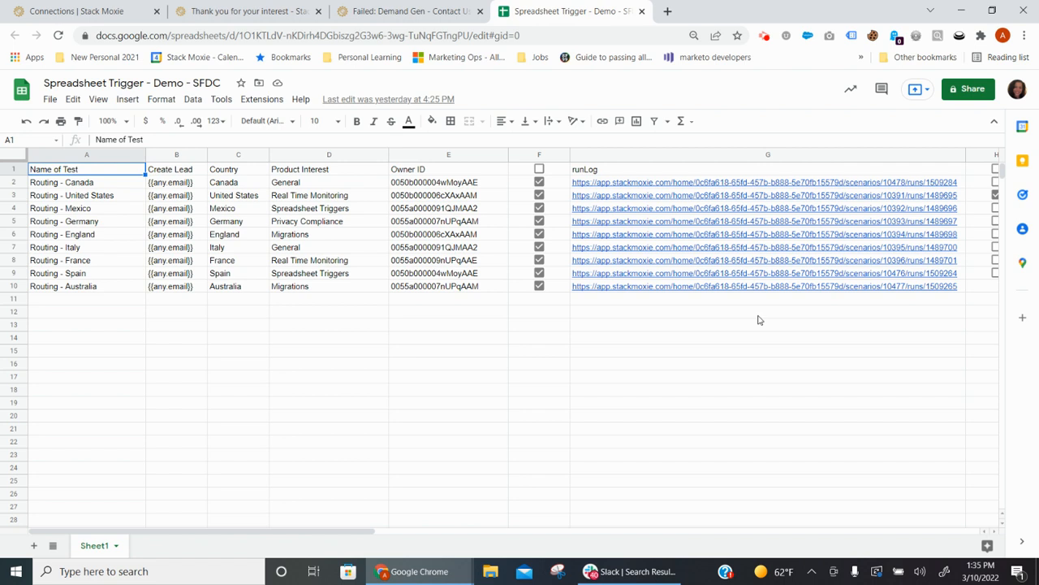
pyautogui.click(630, 287)
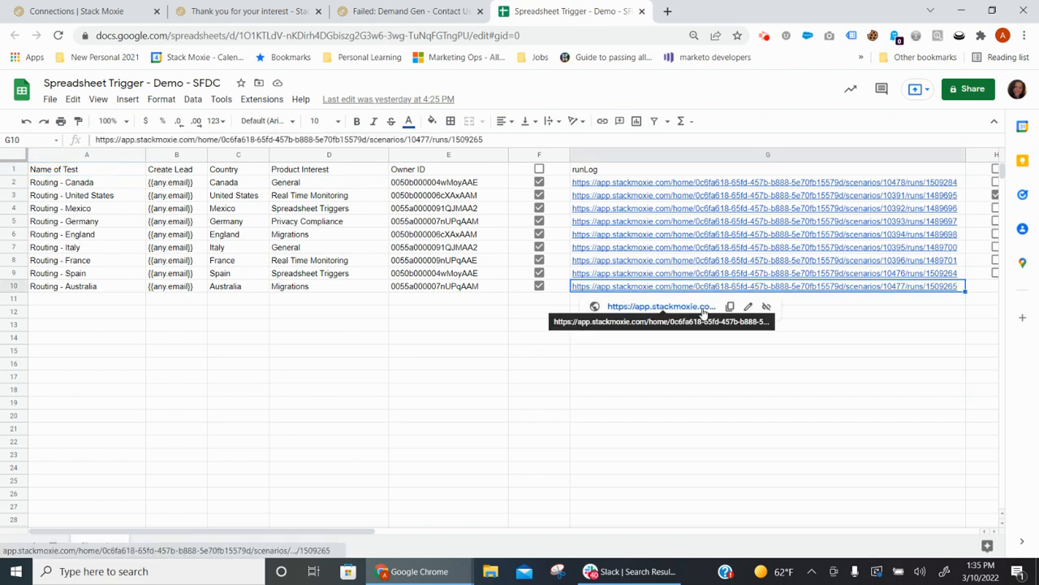
pyautogui.press('Delete')
pyautogui.click(539, 286)
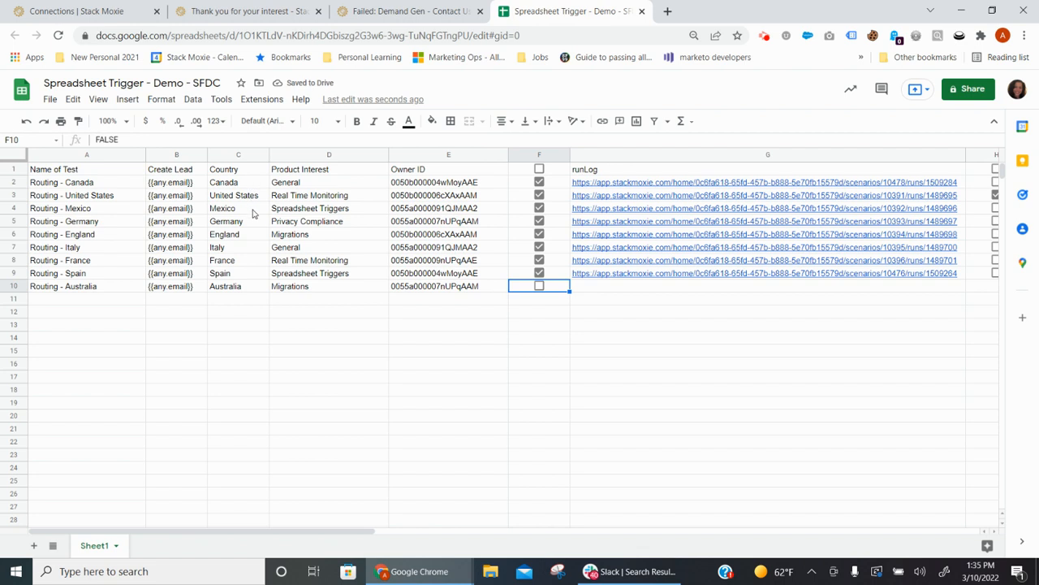
# Run the Routing - Australia test again by ticking its column F checkbox, and select its runLog cell
pyautogui.click(291, 172)
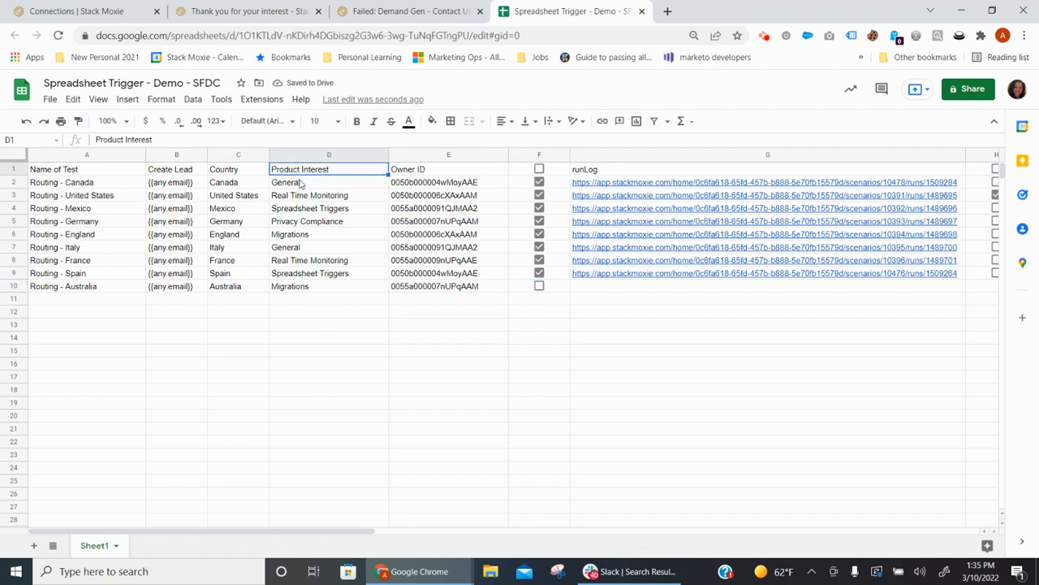
pyautogui.click(253, 169)
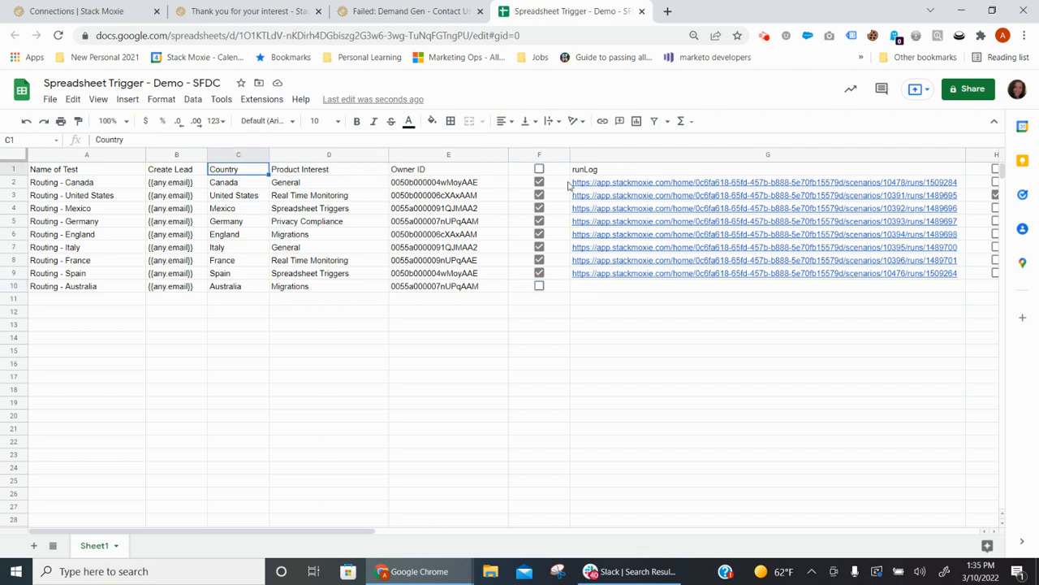
pyautogui.click(540, 286)
pyautogui.click(610, 291)
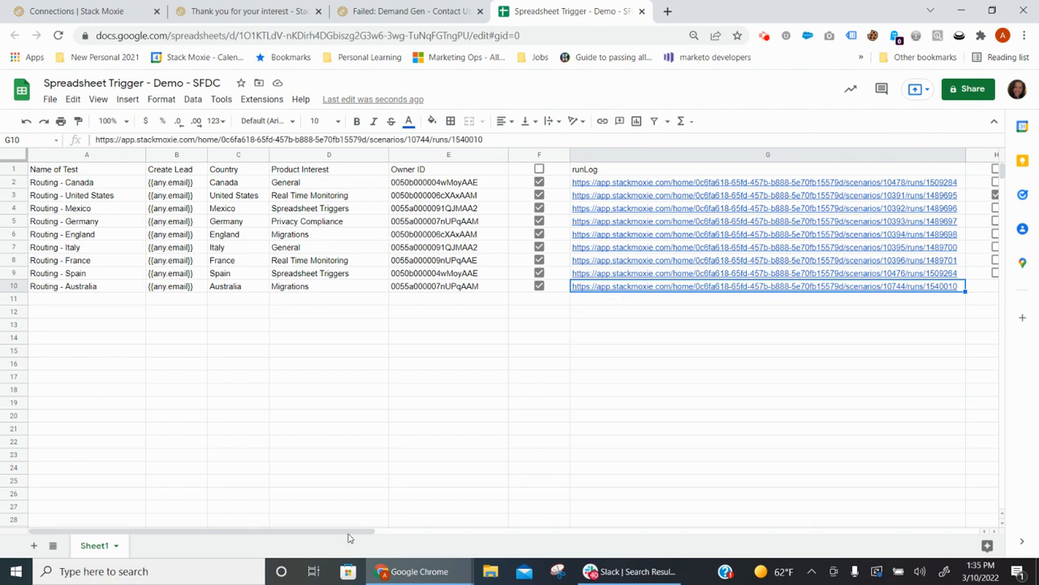
# Untick and retick the column H checkbox in row 3, and inspect that row's outcome and firstFailedStep cells
pyautogui.moveTo(353, 535); pyautogui.dragTo(511, 535)
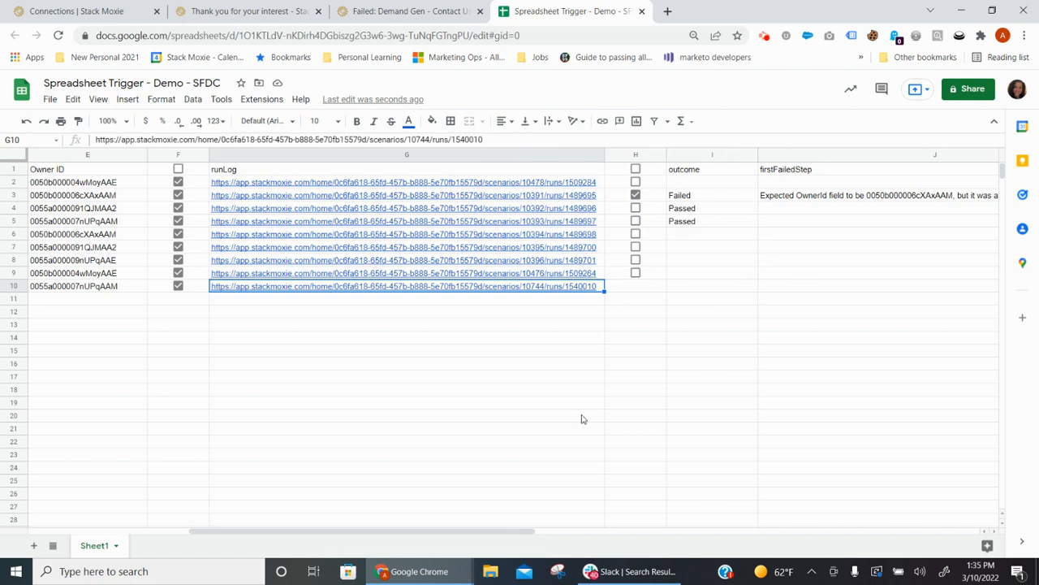
pyautogui.click(636, 198)
pyautogui.click(637, 198)
pyautogui.click(677, 201)
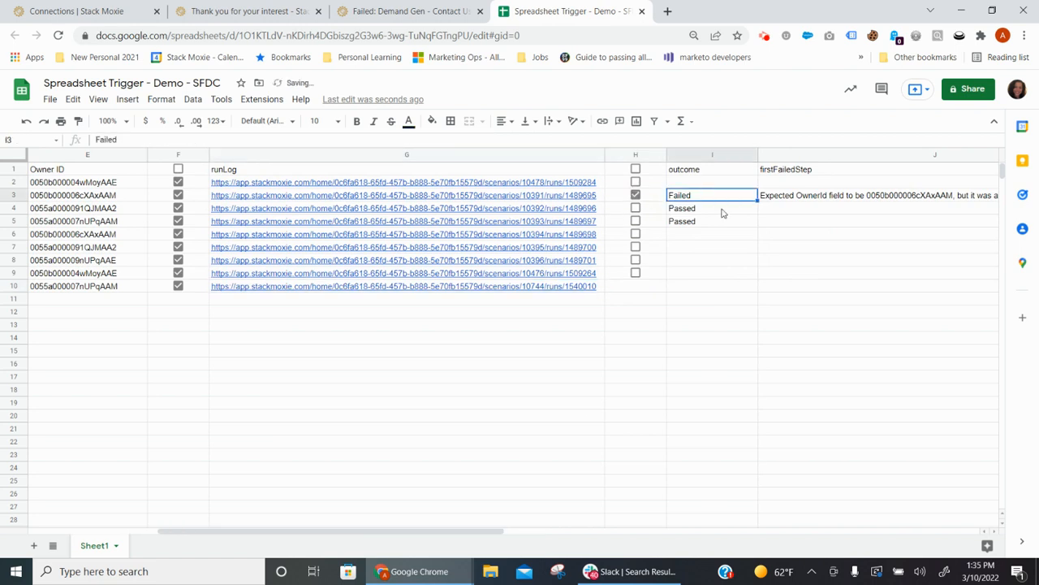
pyautogui.click(768, 201)
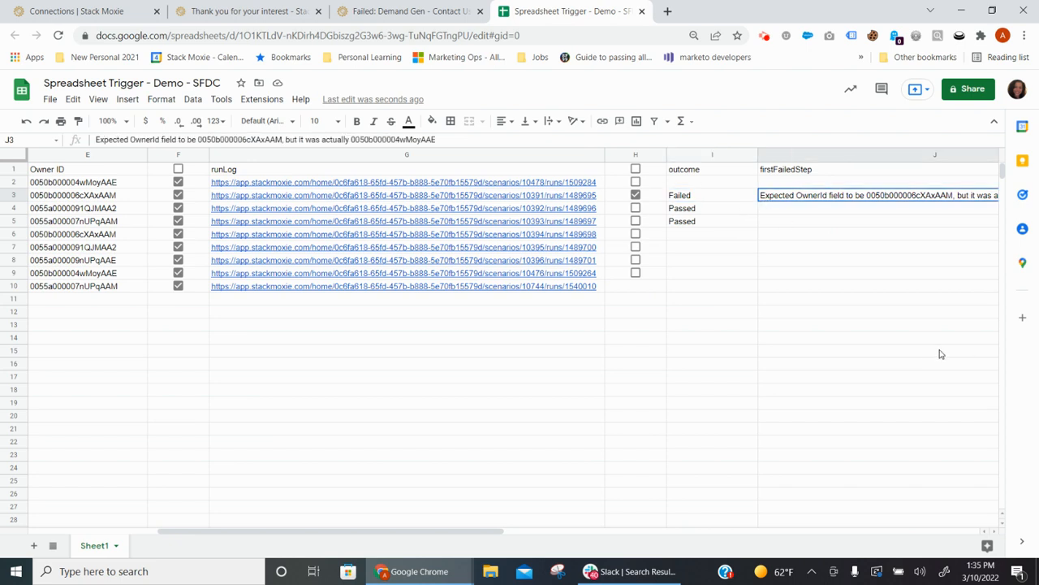